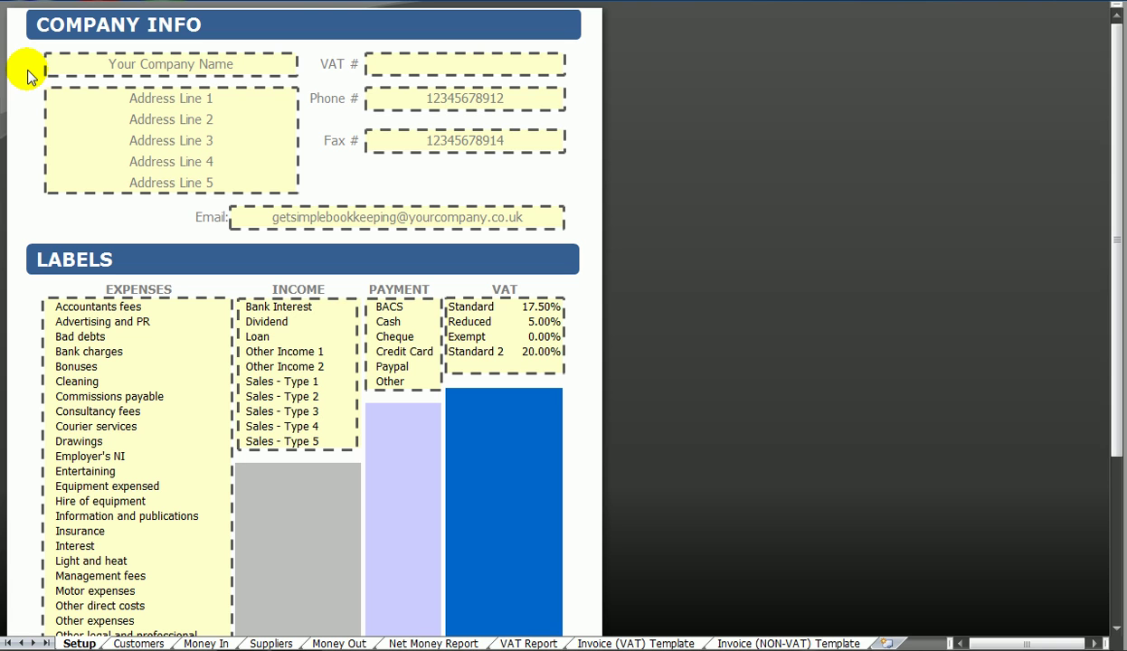
- Enter "Your Company Name" as the company name in the company info section
key(Return)
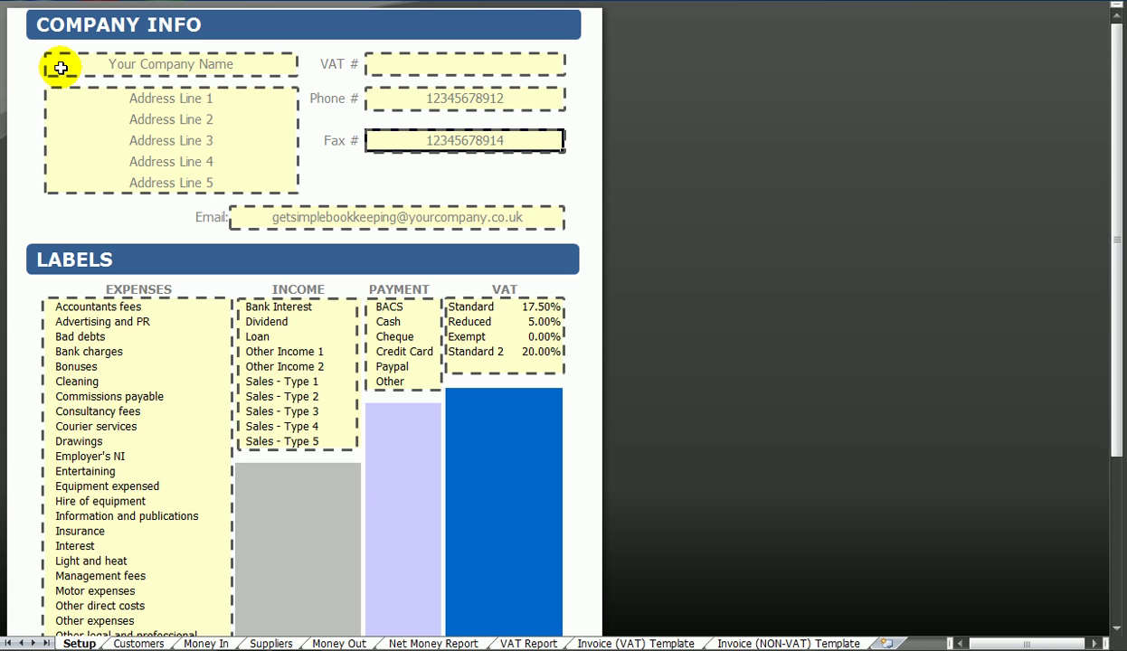
click(61, 68)
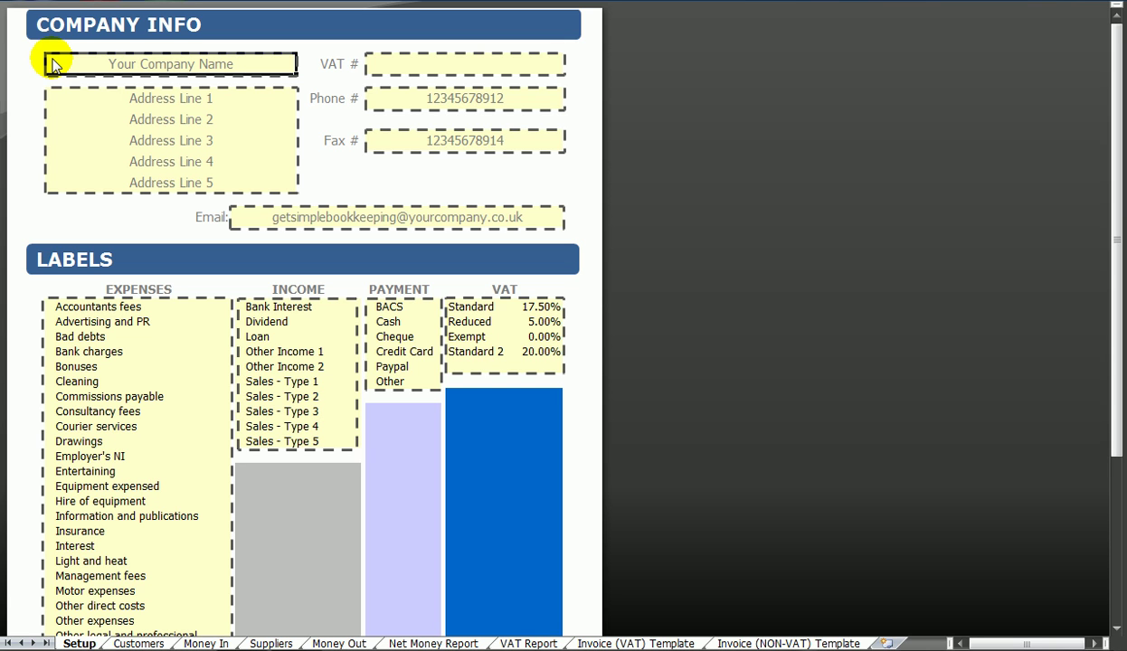
text(Your )
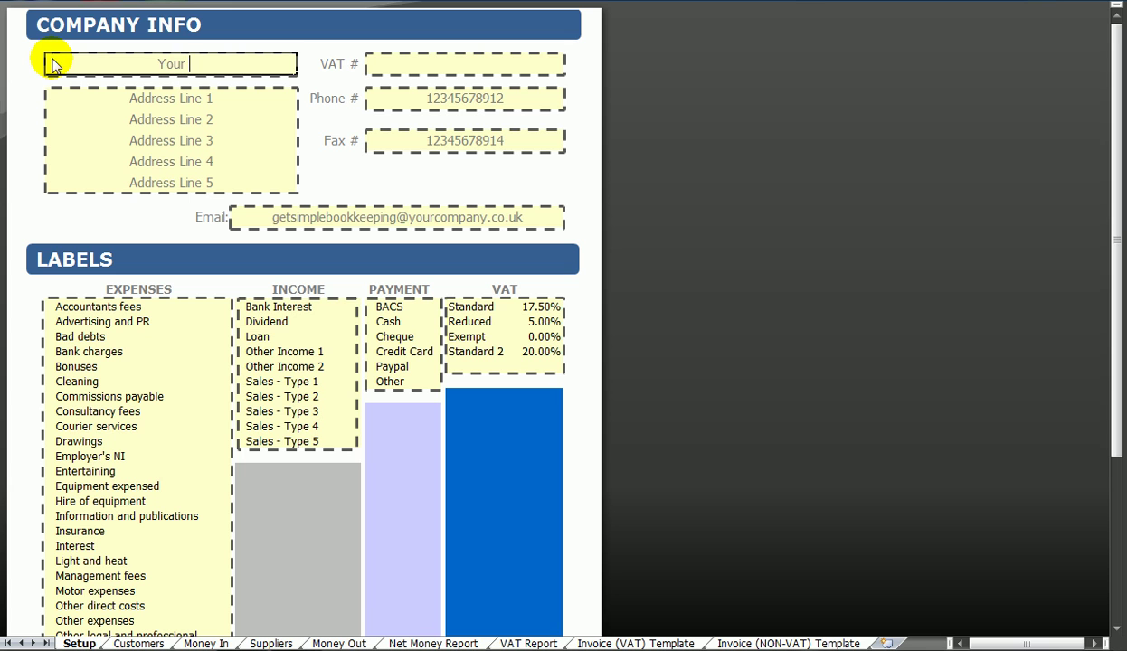
text(Company Name)
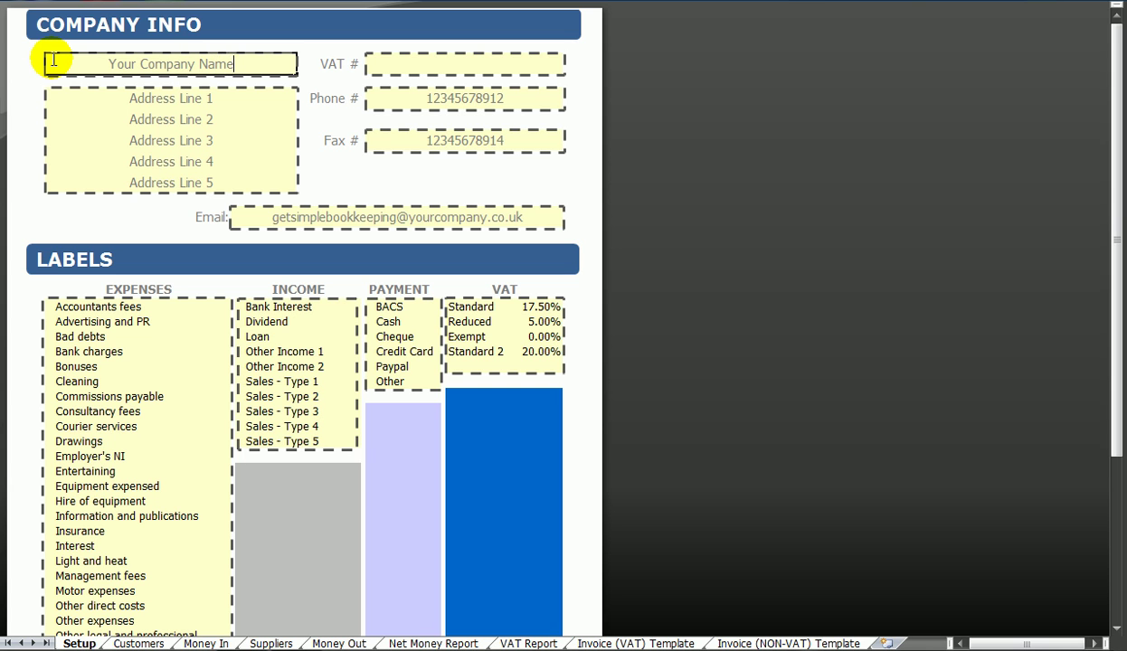
key(Return)
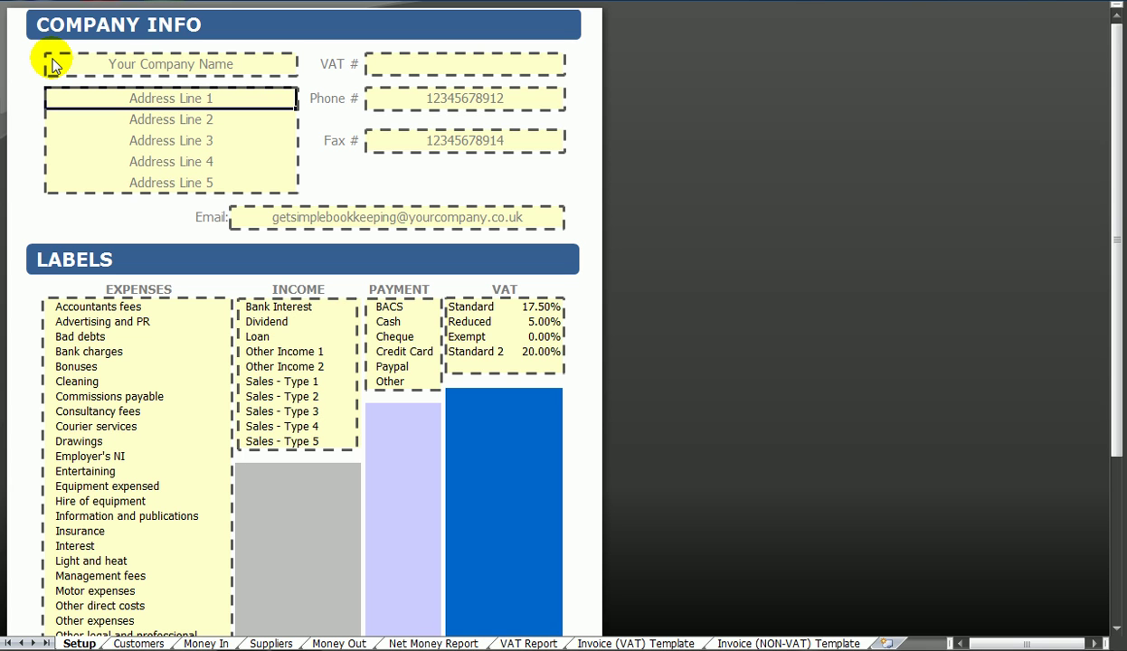
key(Tab)
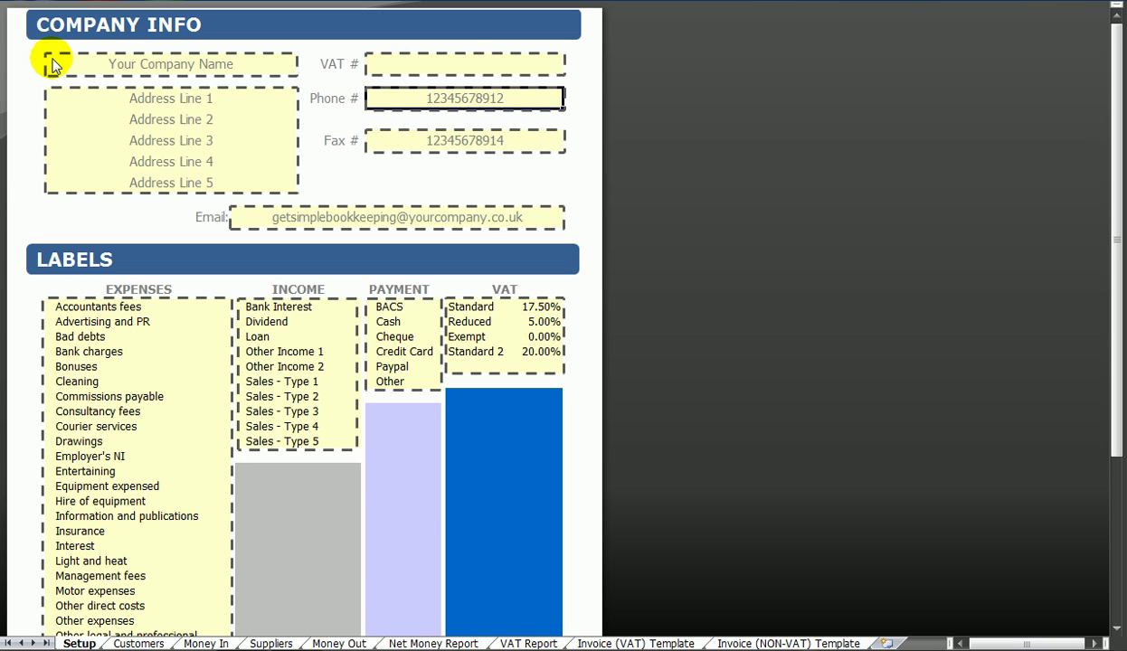
key(Return)
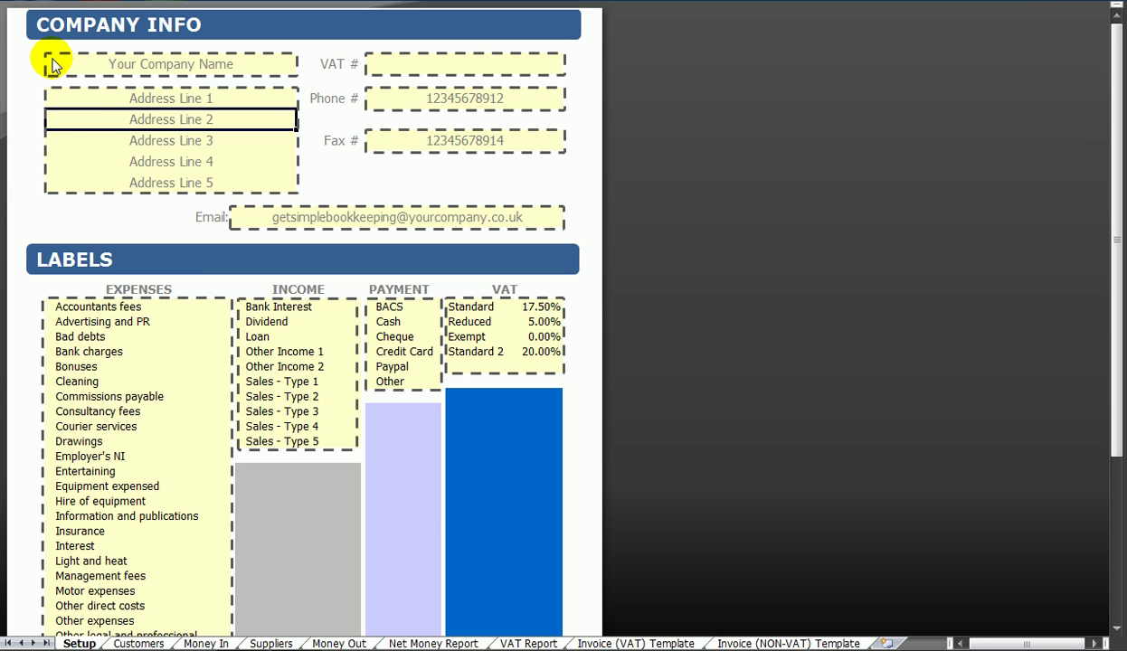
click(84, 142)
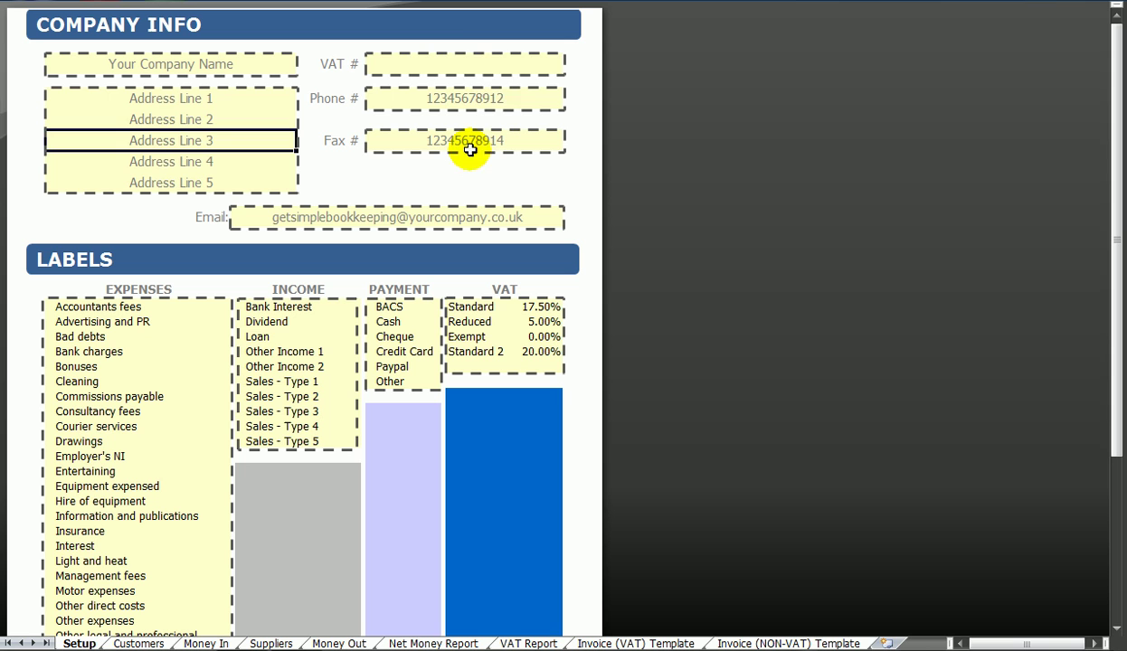
- Fill in the company's VAT number in the company info section
click(457, 65)
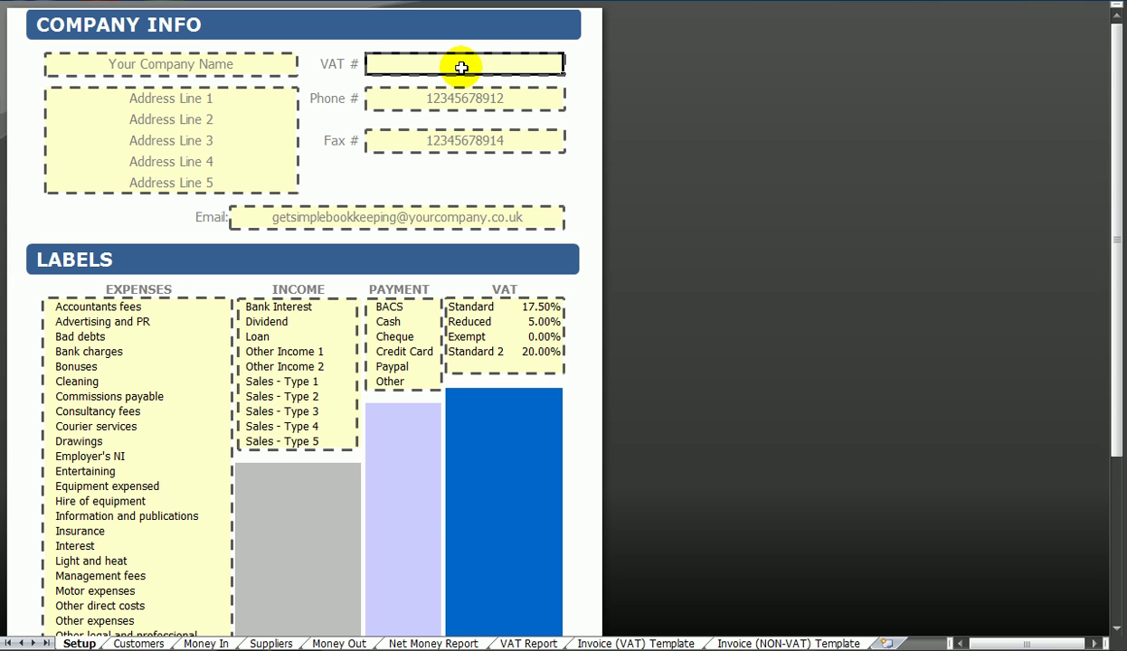
text(123)
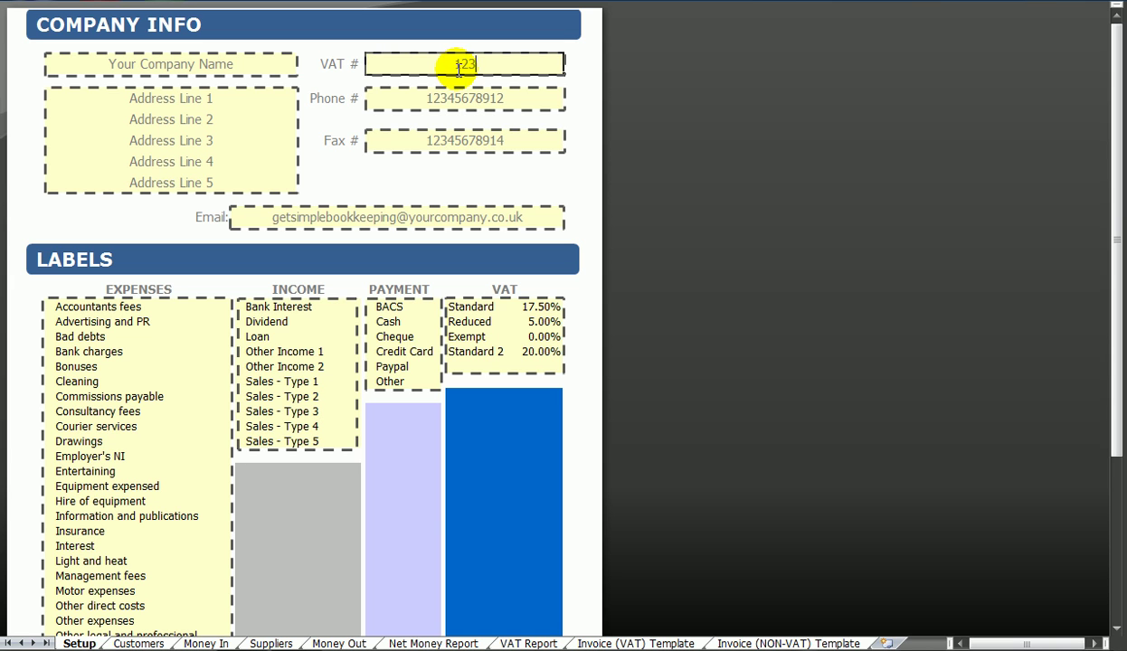
text(456789)
key(Return)
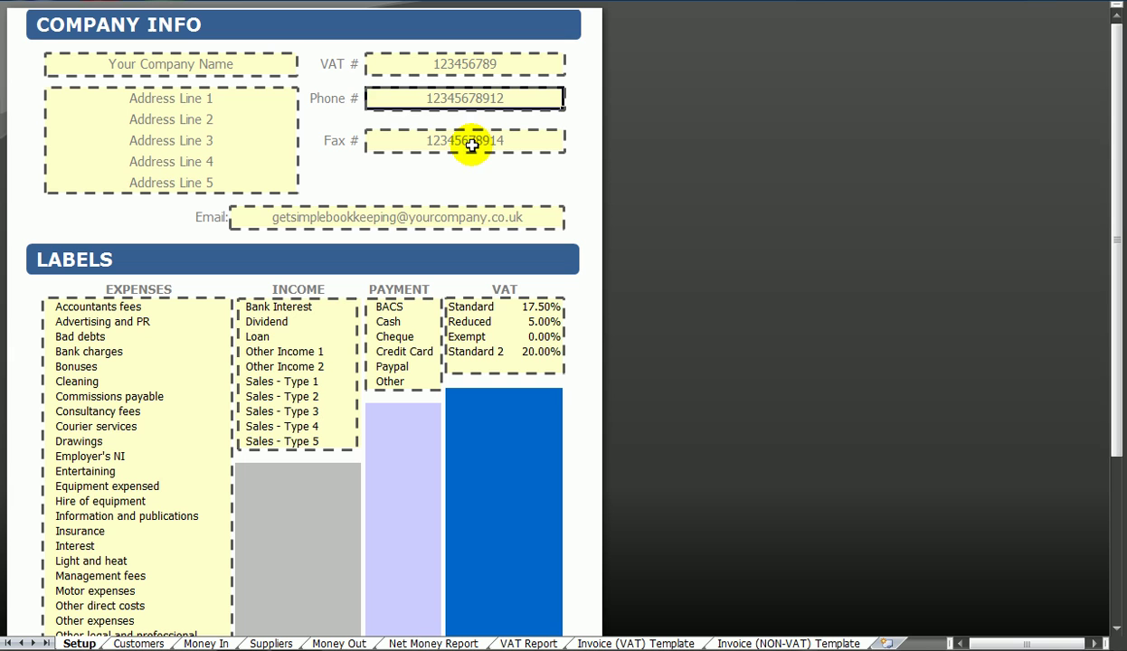
- Review the company email field and the expense, income, payment and VAT labels, including the full expenses list
click(477, 217)
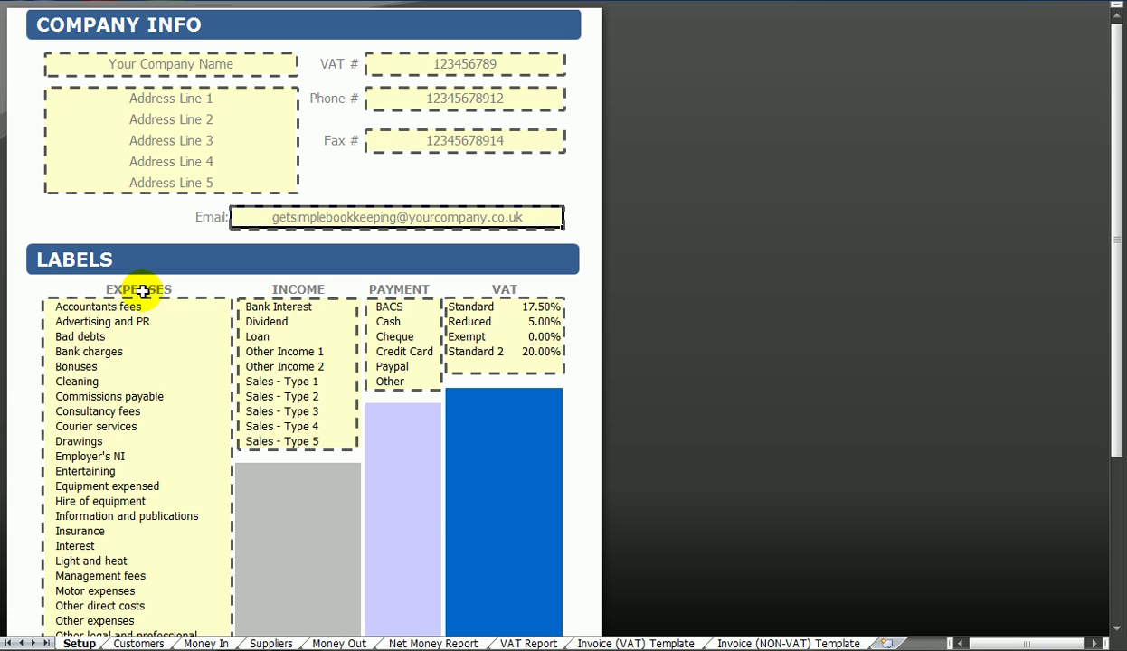
click(58, 307)
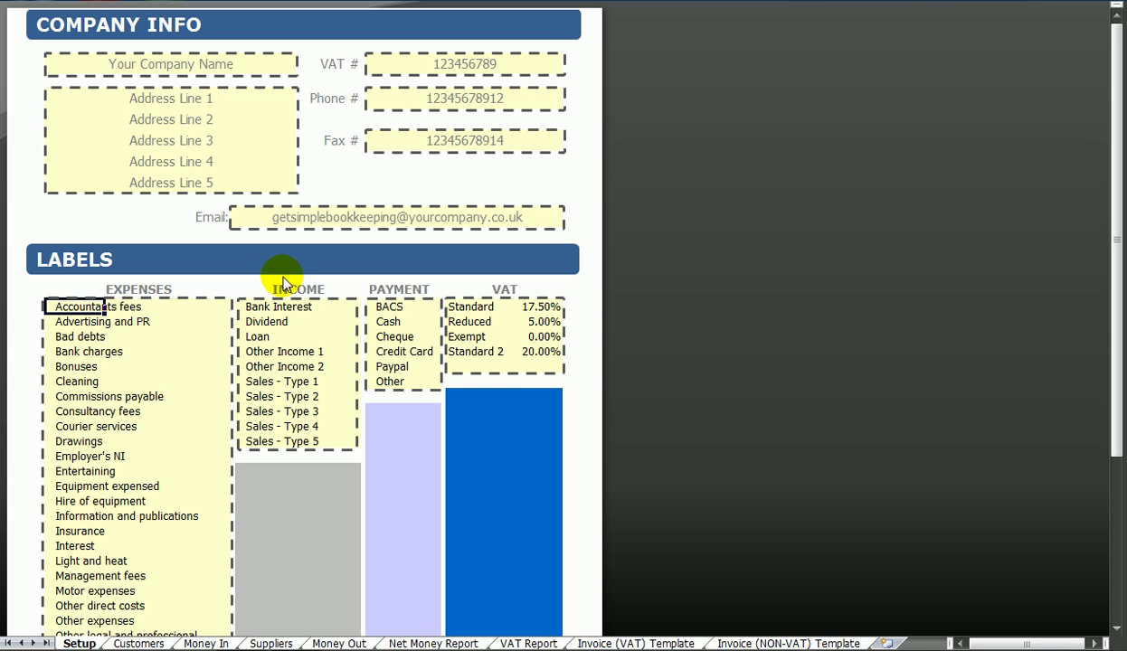
click(265, 308)
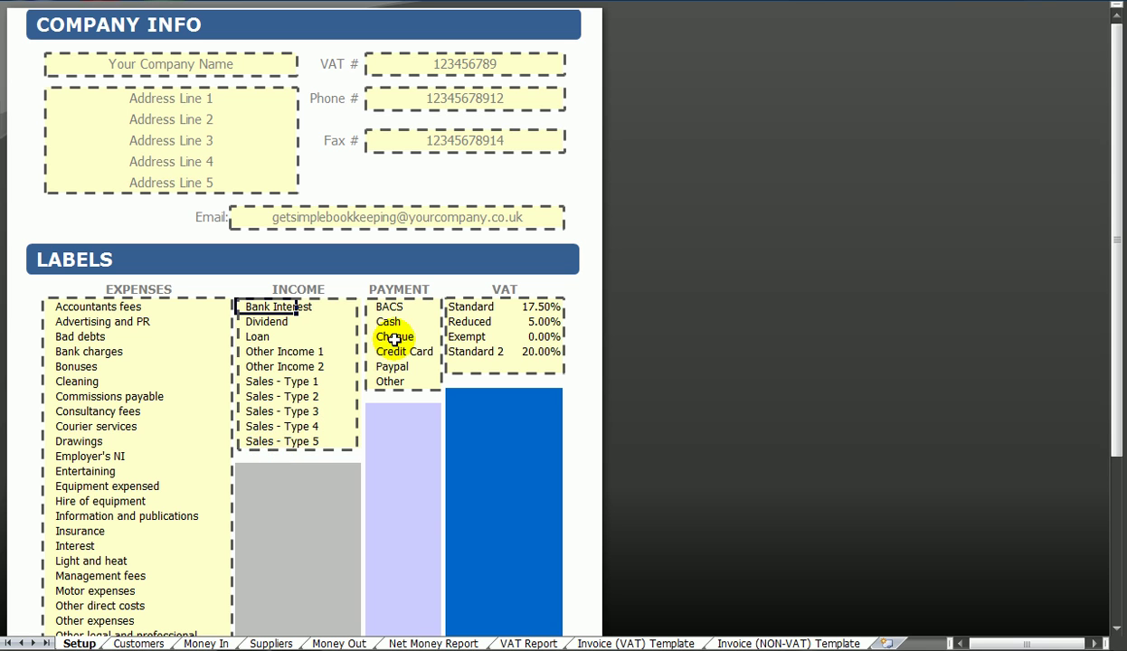
click(385, 306)
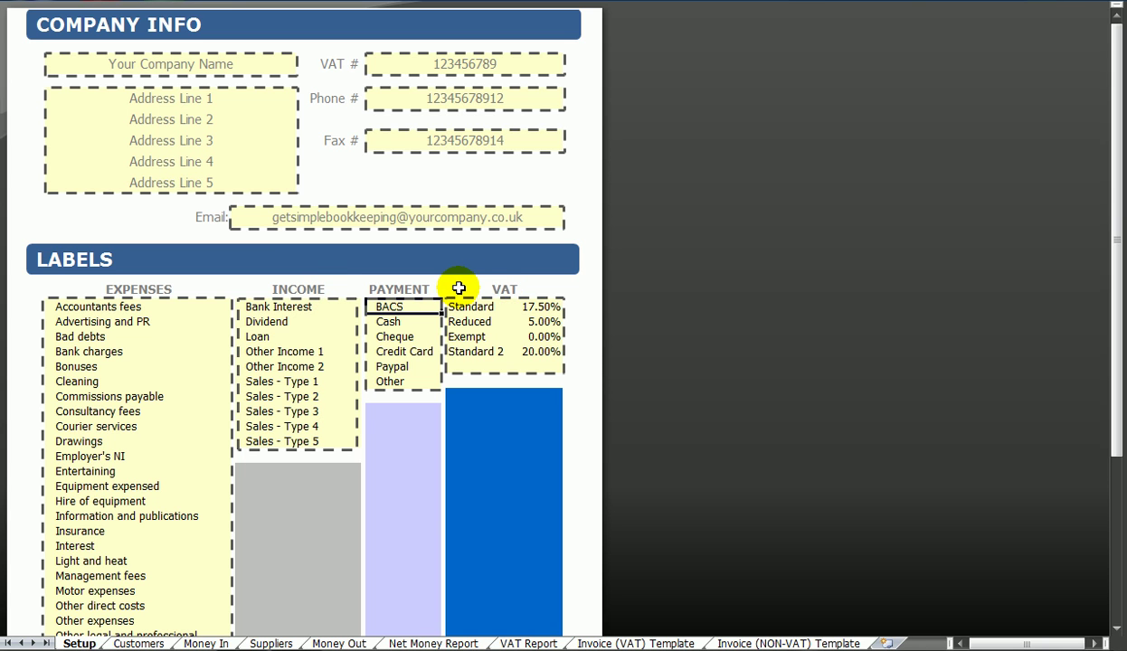
click(480, 308)
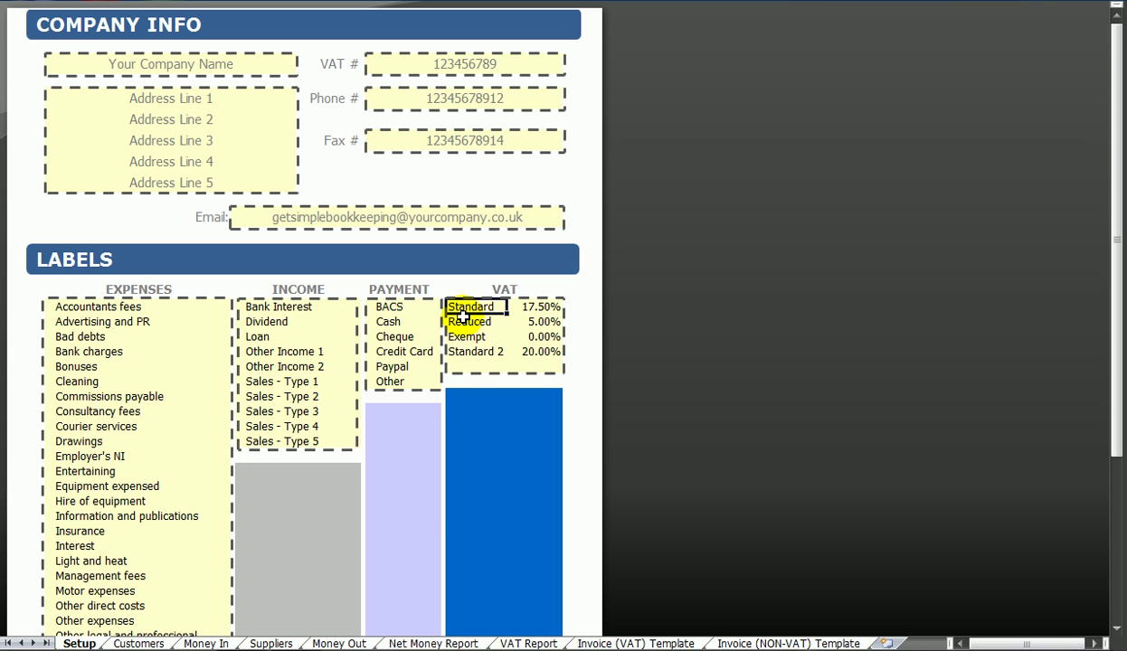
click(479, 323)
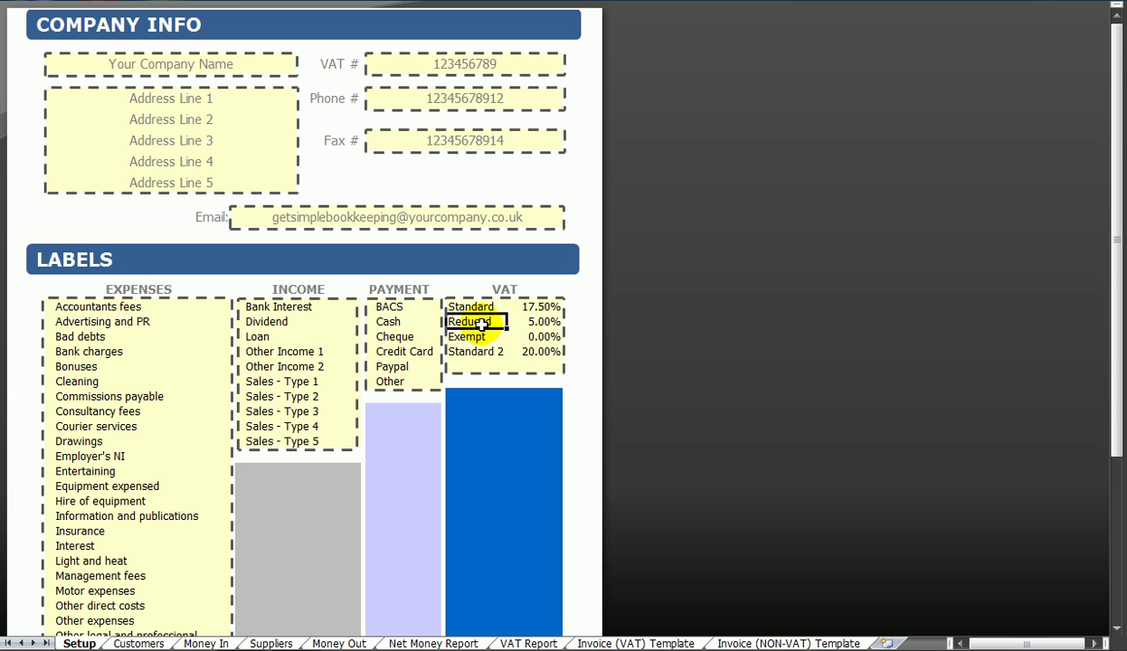
click(468, 337)
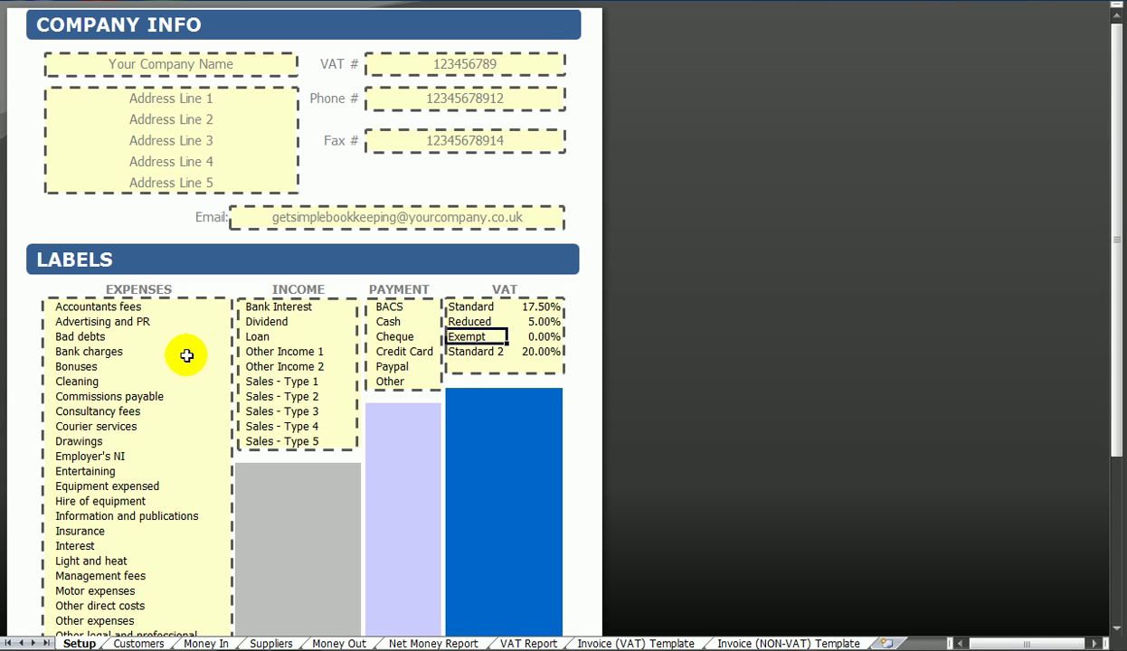
click(78, 307)
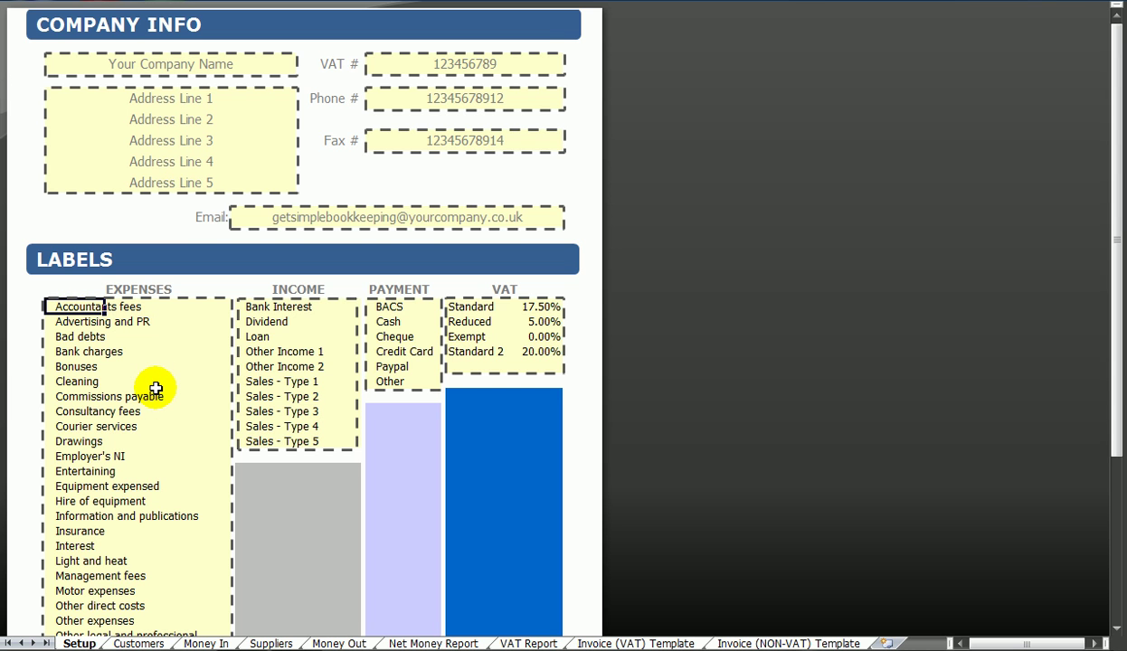
scroll(155, 388, down, 3)
scroll(156, 388, down, 4)
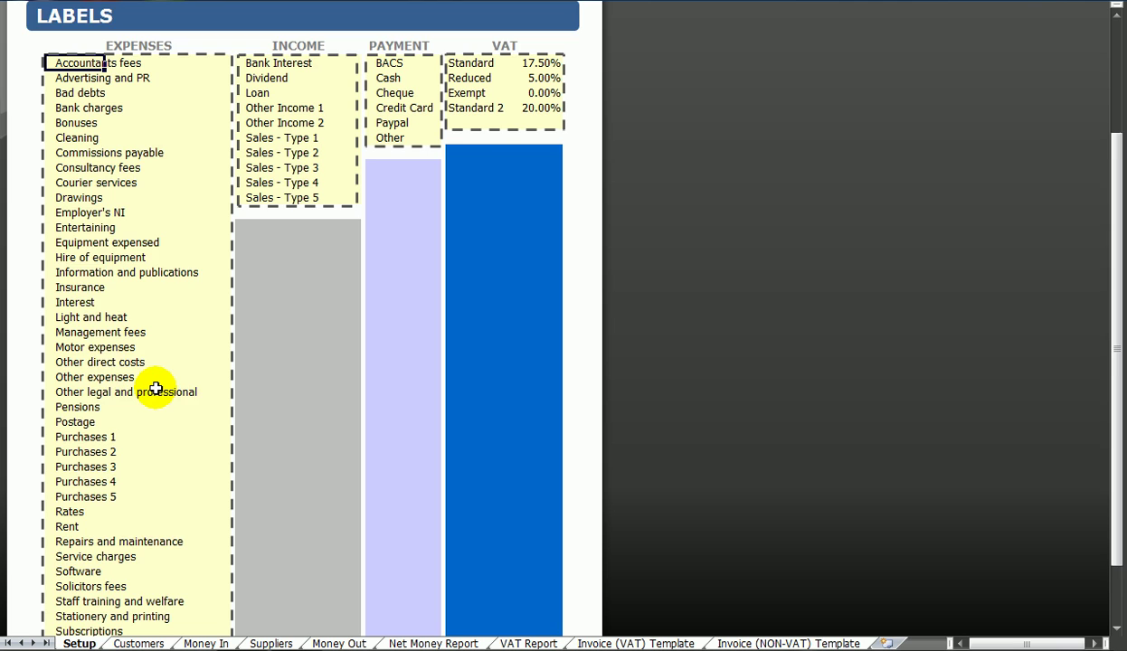
scroll(156, 388, down, 2)
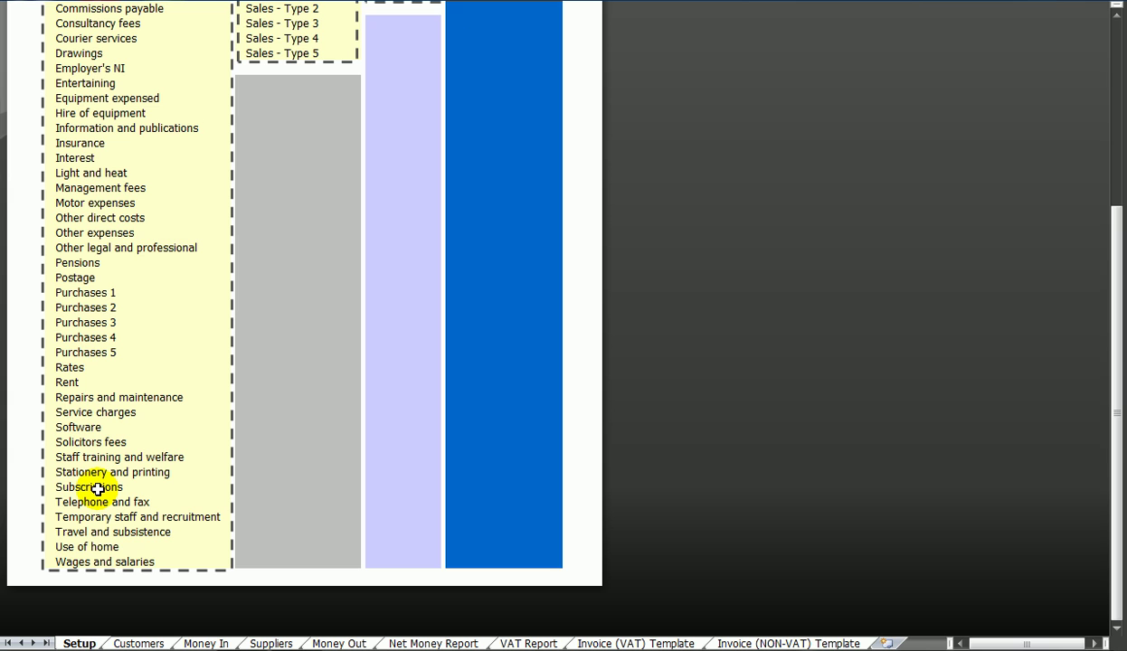
click(68, 382)
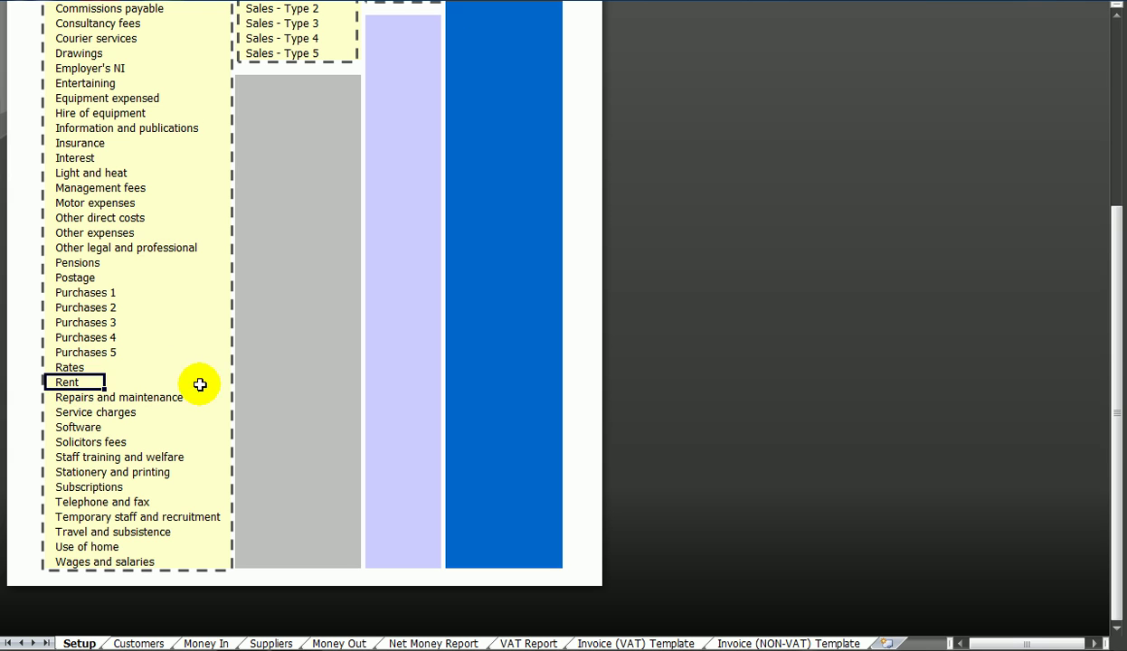
click(70, 367)
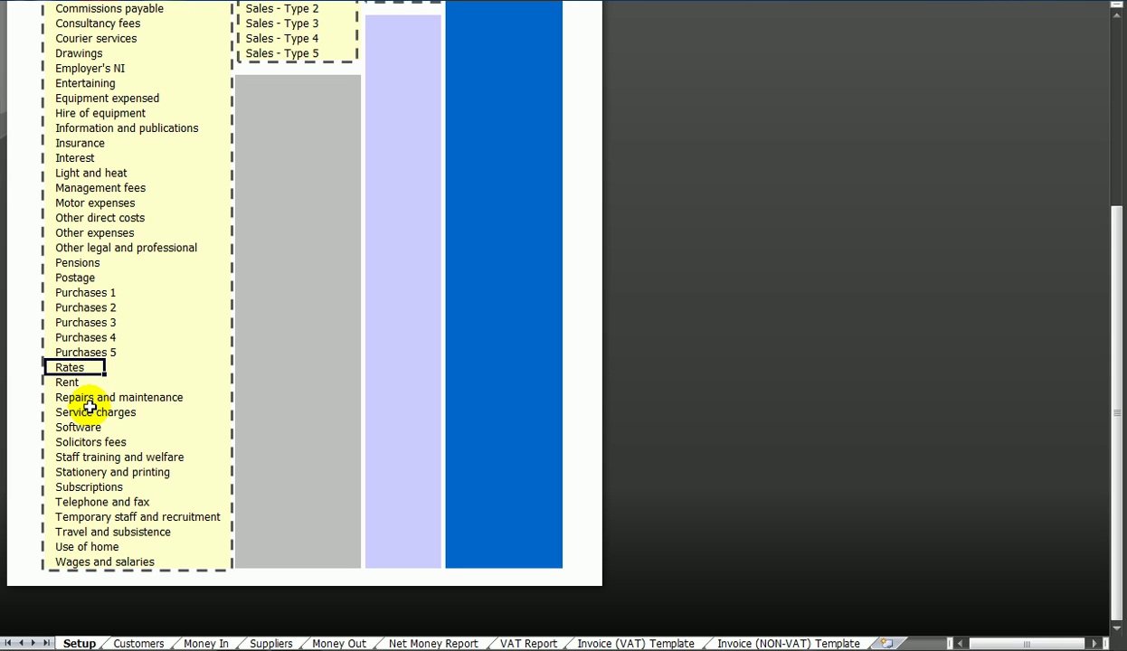
- Clear the "Cleaning" expense label and re-enter it as "Cleaning"
scroll(89, 408, up, 6)
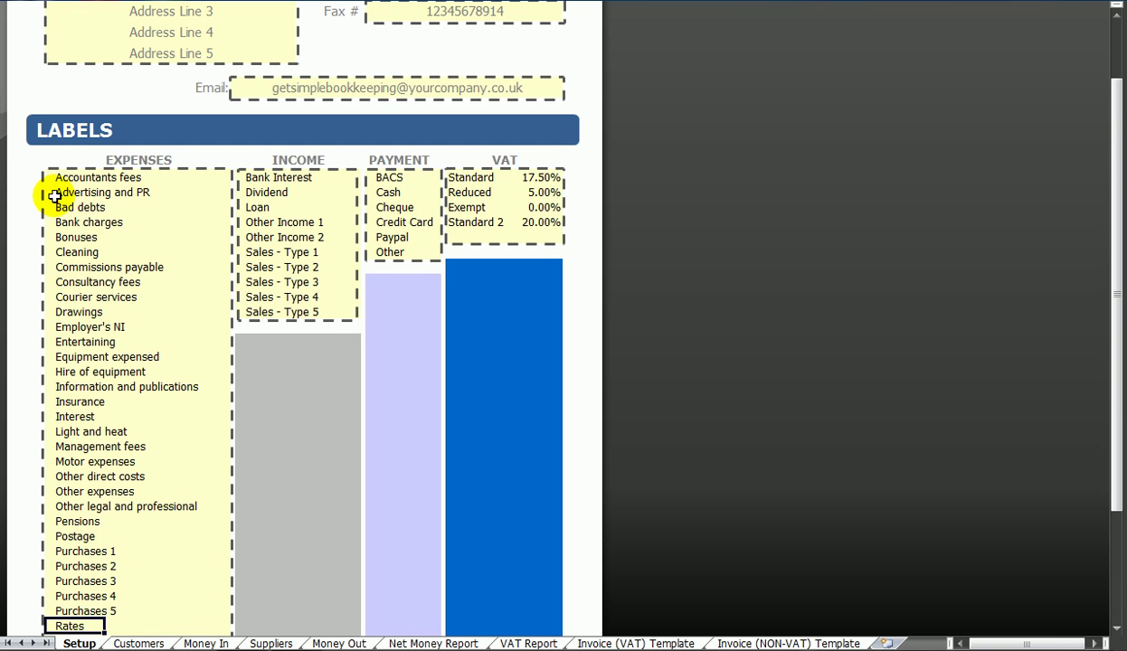
click(56, 252)
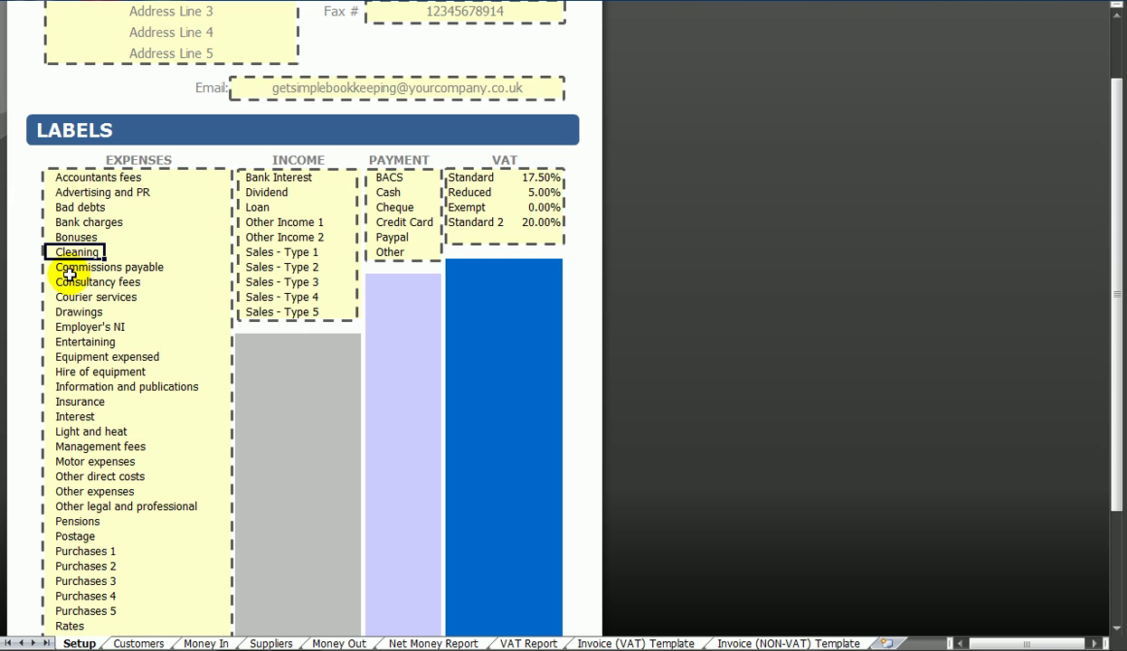
key(Delete)
text(Cleaning)
key(Return)
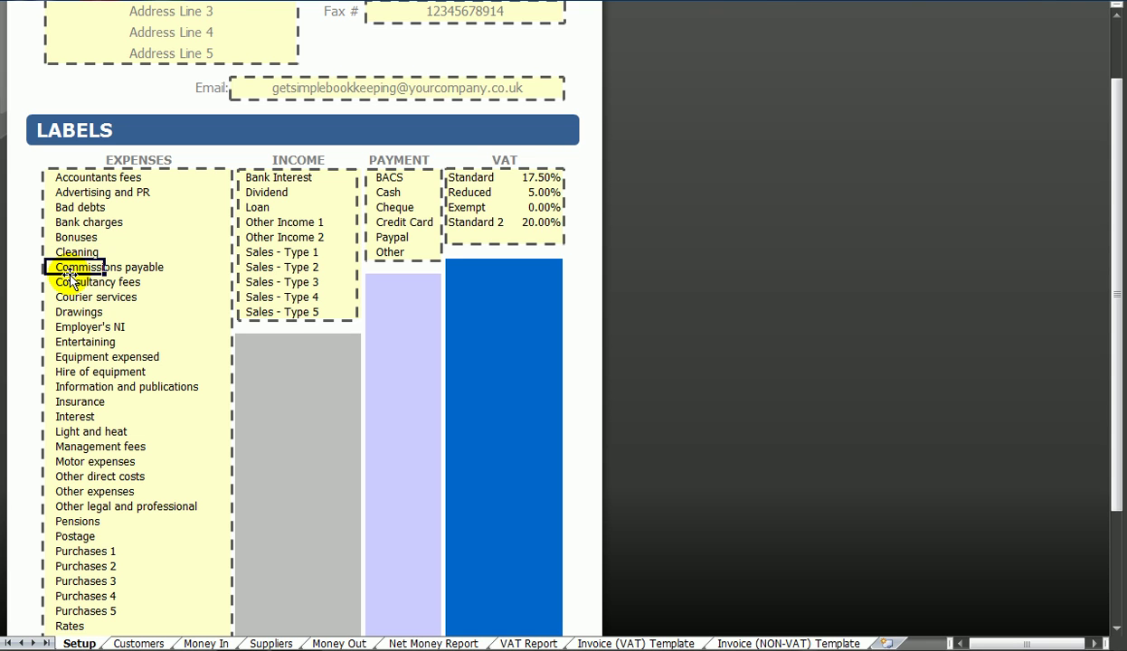
- Rename the "Sales - Type 1" income label to "Consultancy"
click(256, 253)
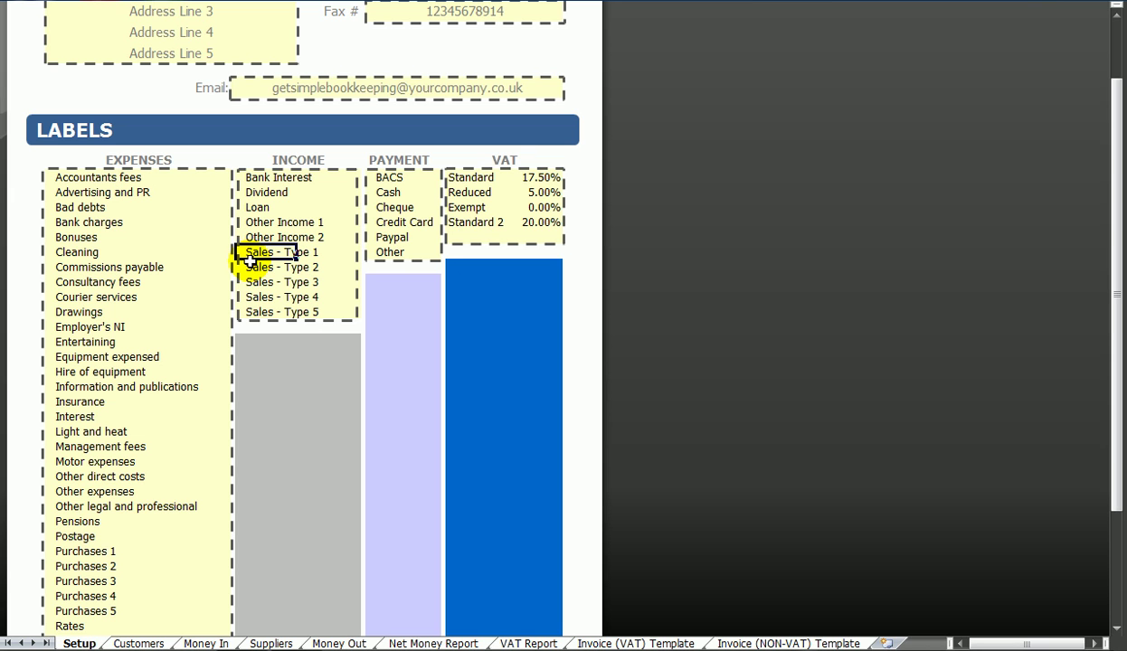
text(Consultancy)
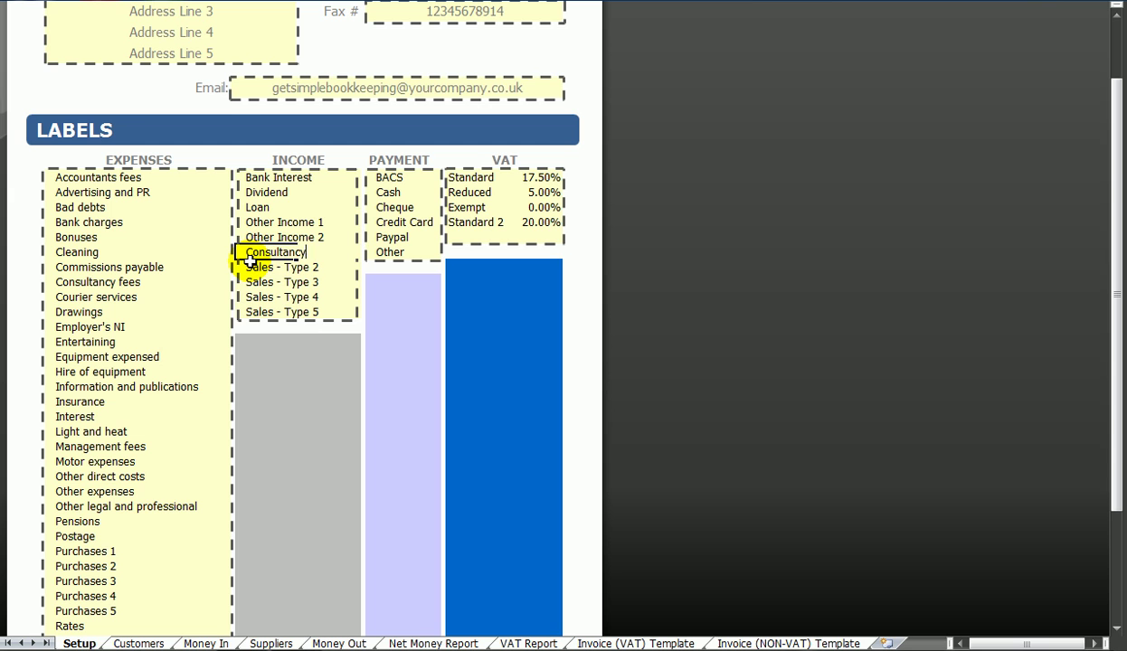
key(Return)
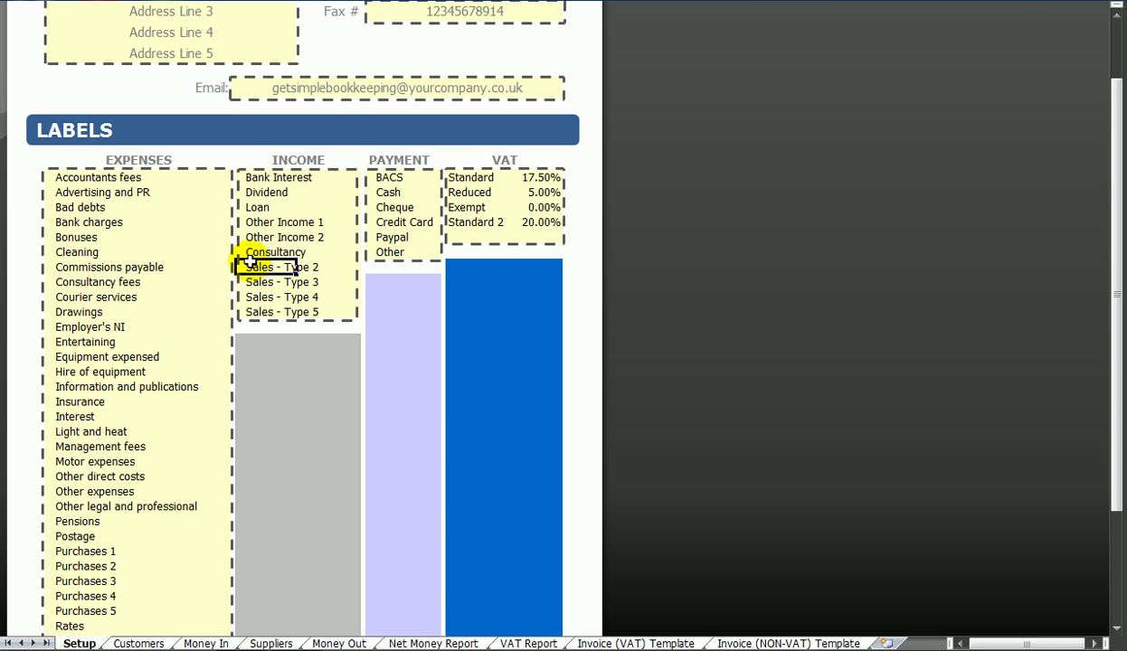
- Review the payment labels, the VAT labels with their rates, and the rest of the setup sheet
click(399, 237)
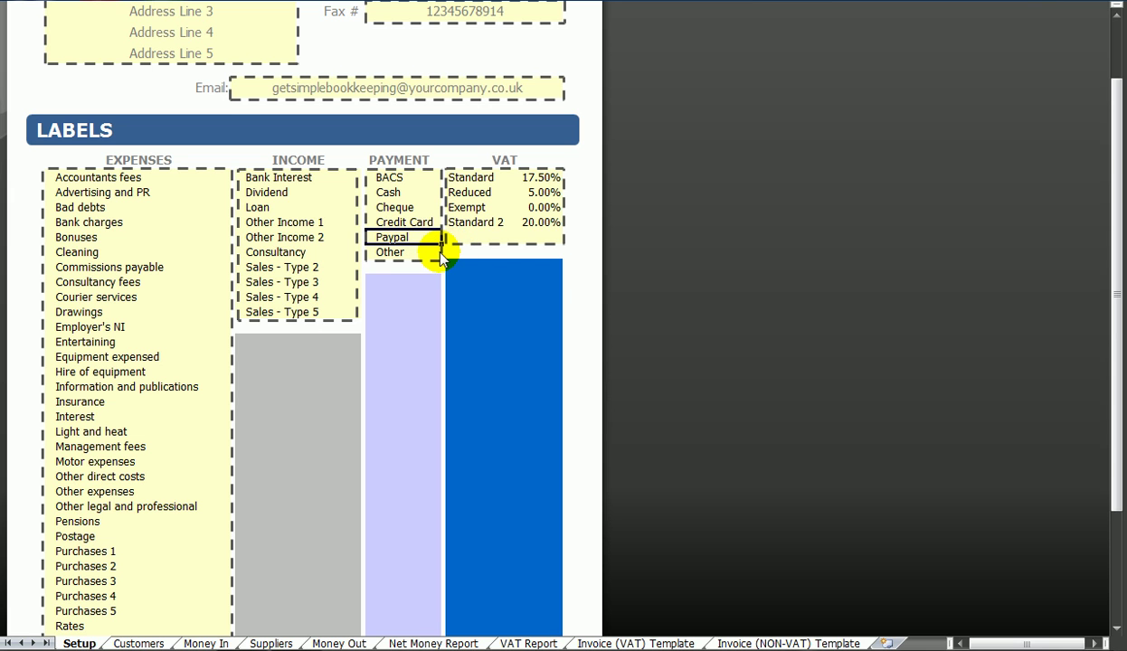
drag(443, 260, 397, 264)
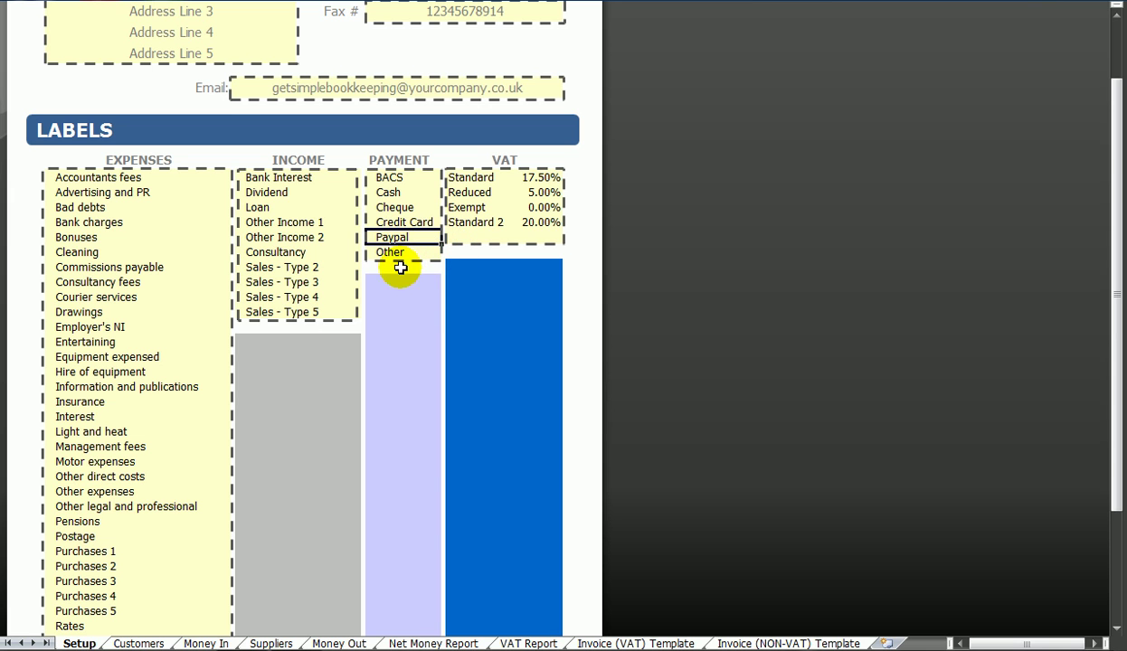
click(465, 181)
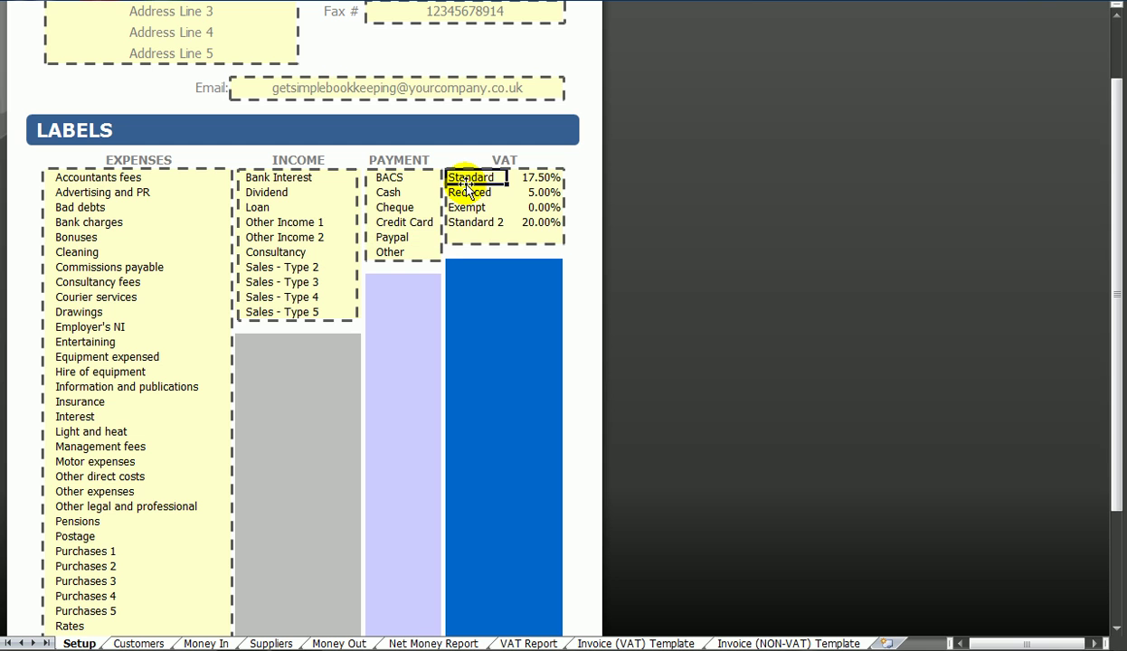
click(537, 180)
click(538, 192)
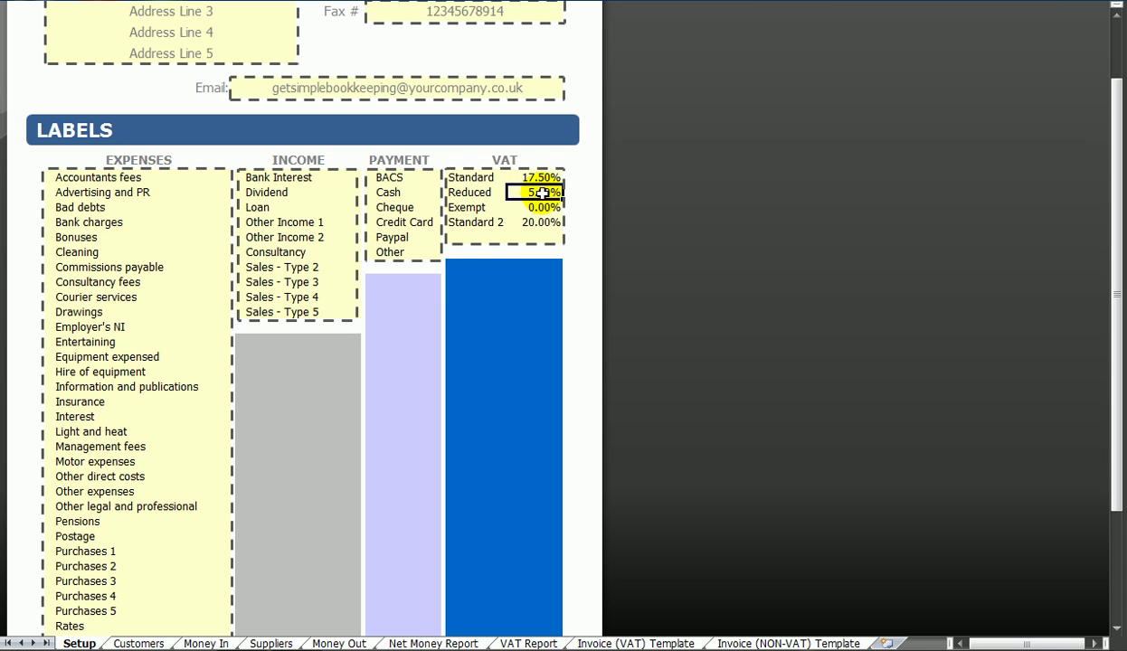
click(486, 180)
click(545, 179)
click(545, 193)
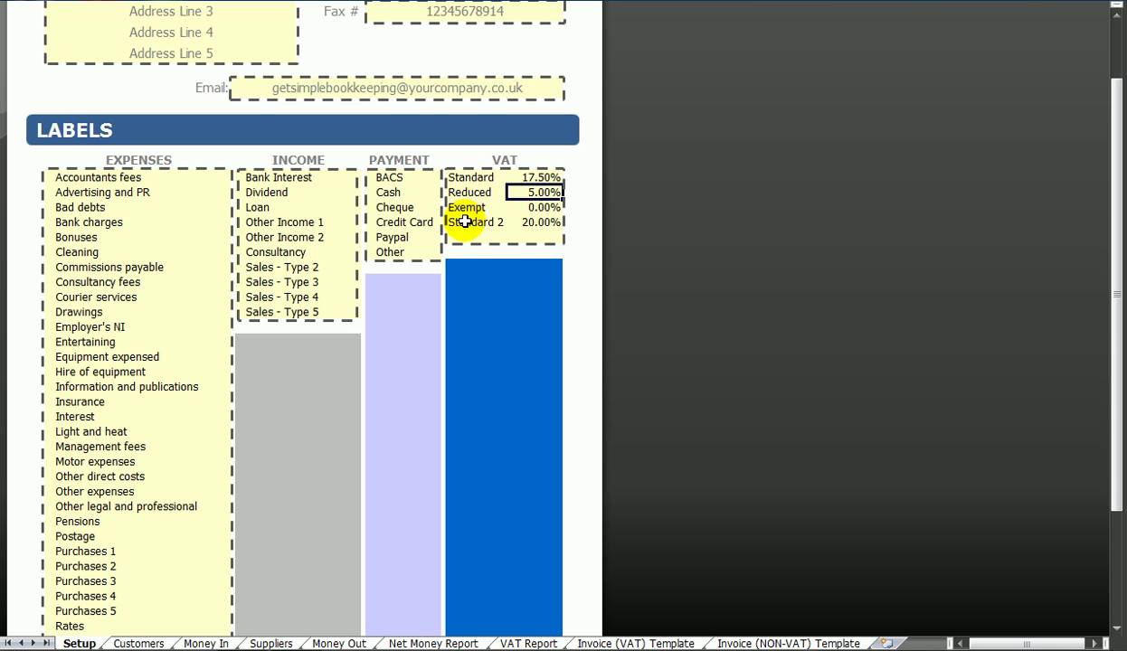
click(536, 178)
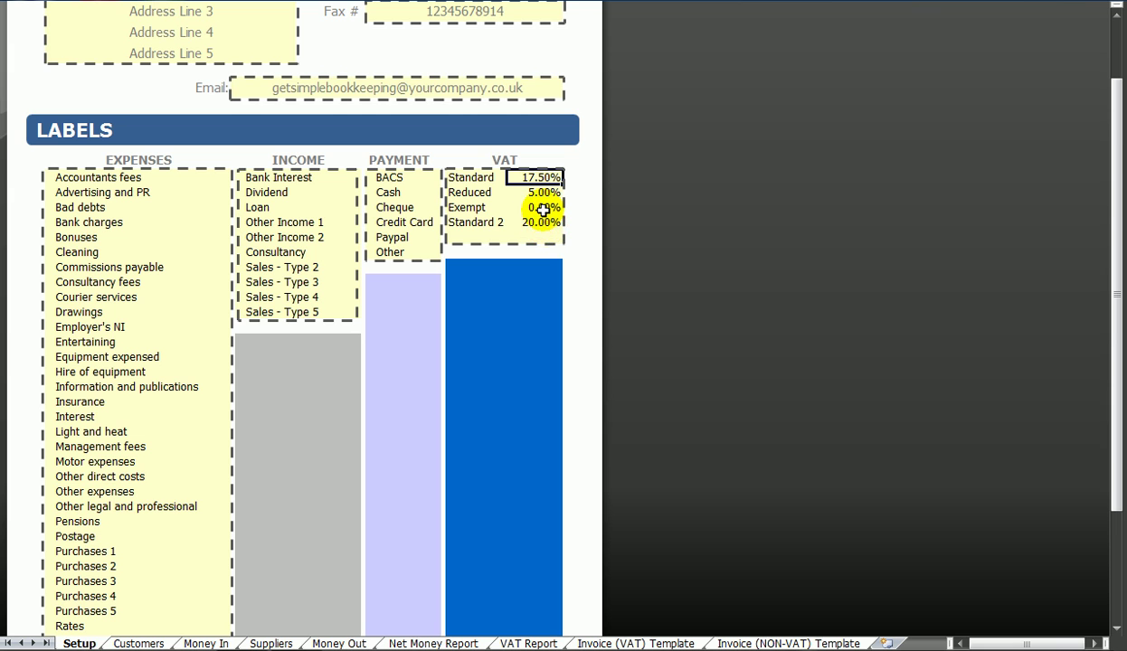
scroll(545, 208, down, 3)
scroll(545, 209, down, 5)
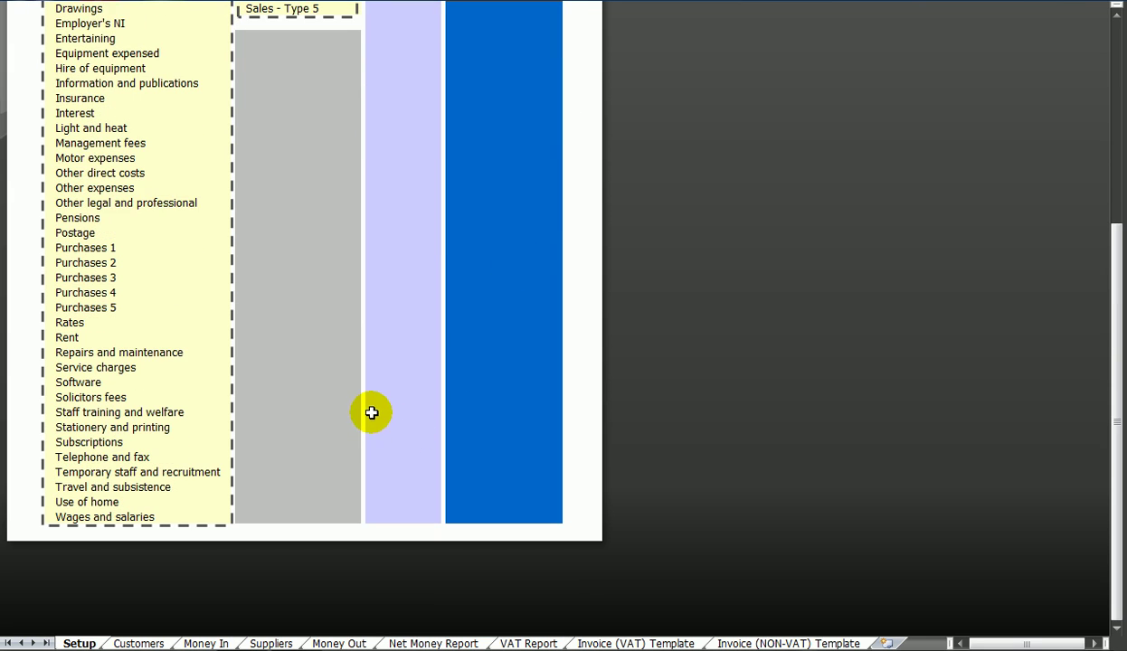
scroll(375, 421, up, 5)
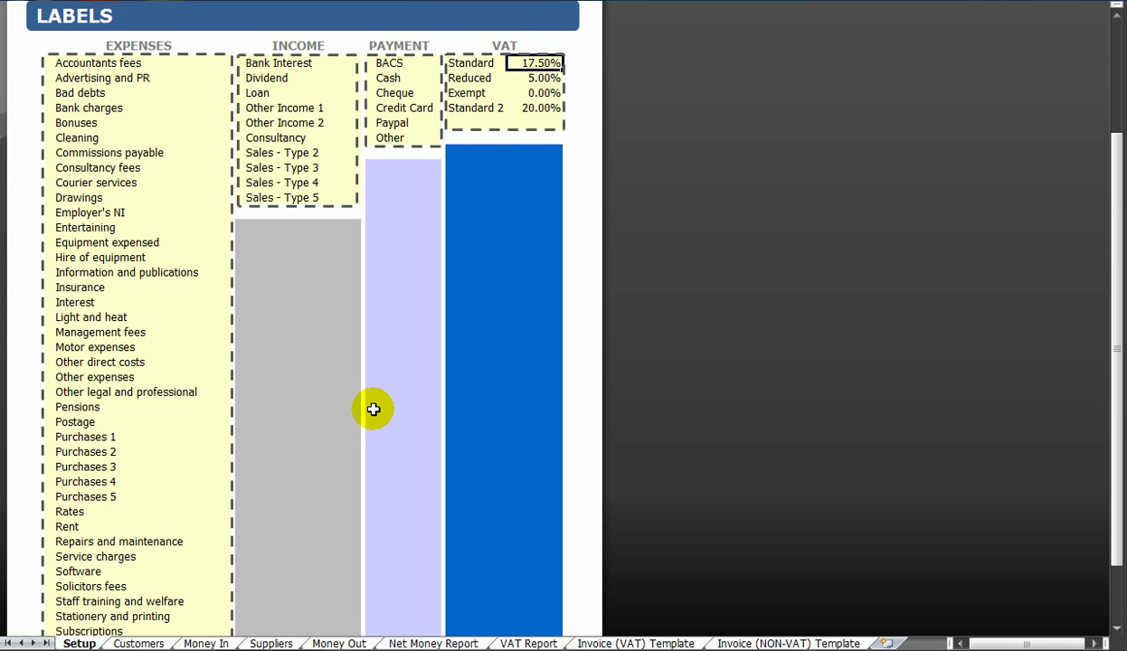
scroll(373, 409, up, 6)
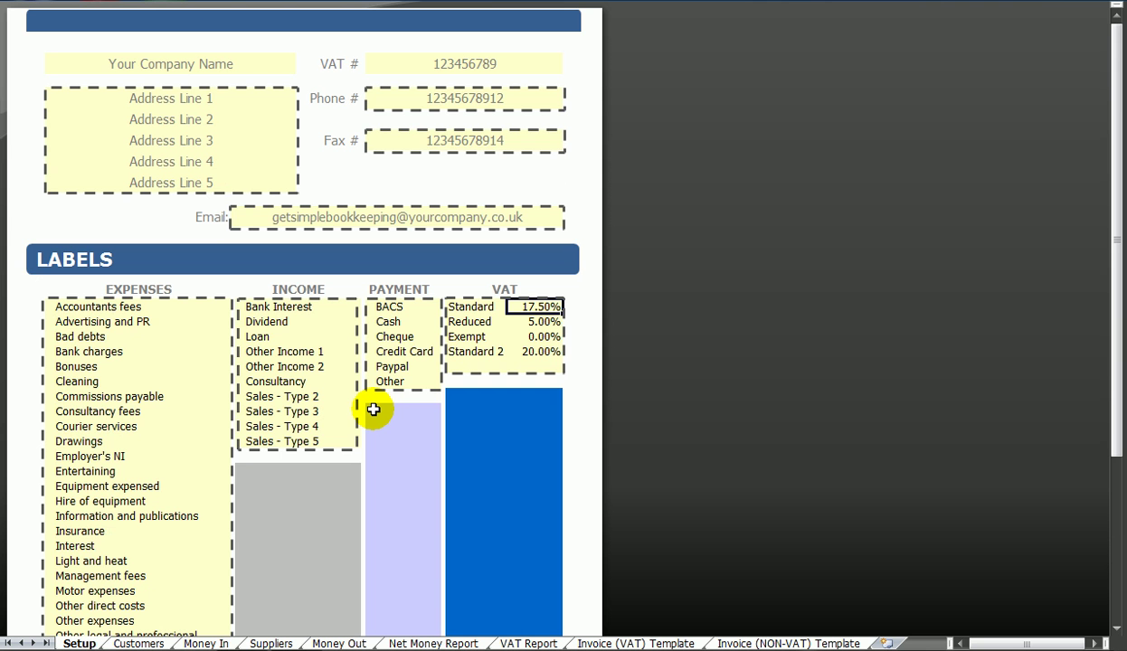